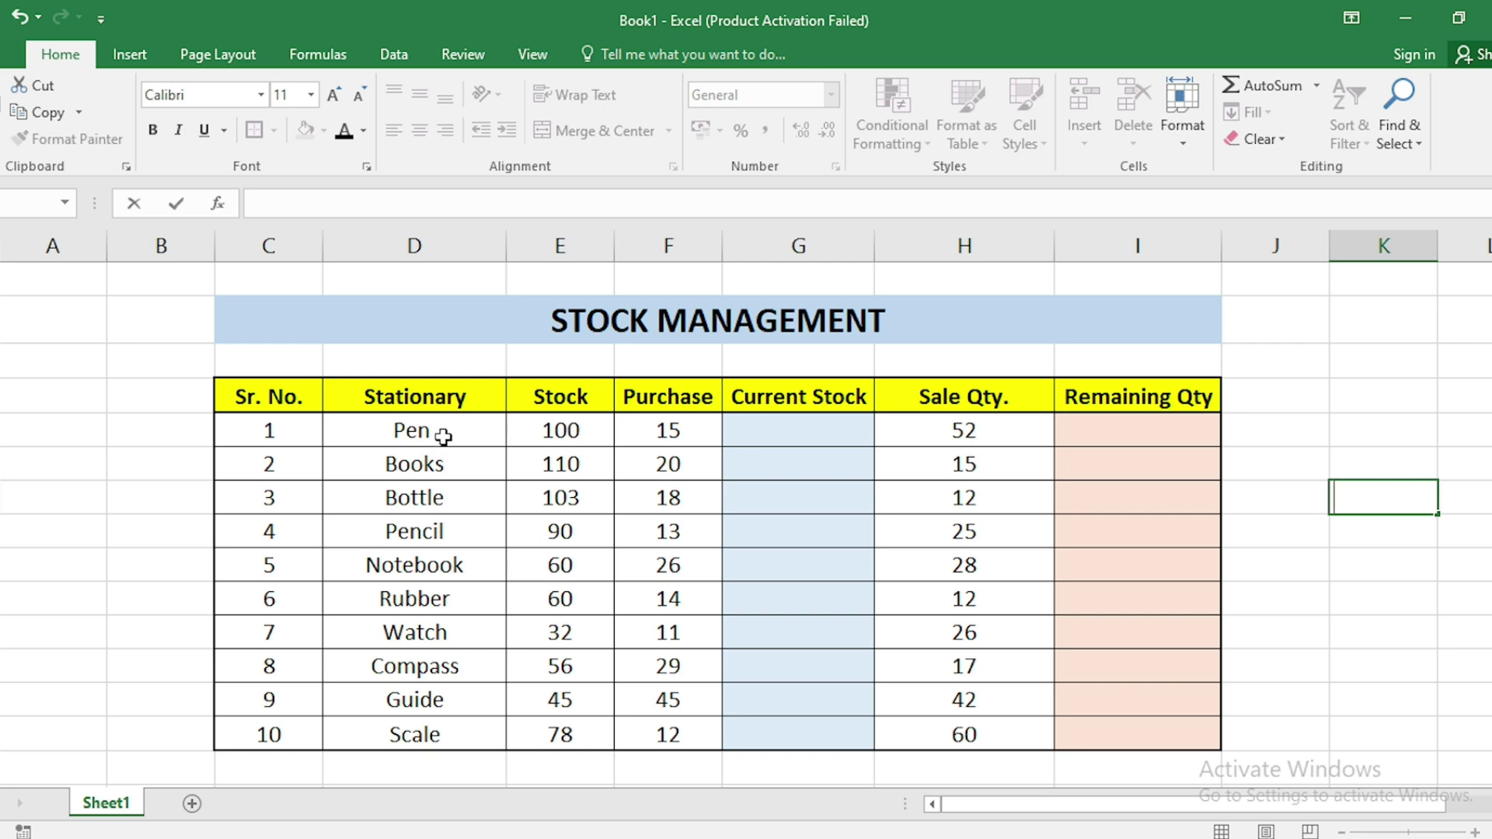
Enter =E6+F6 in Pen's Current Stock cell G6 so it shows 115.
{"action": "mouse_move", "coordinate": [440, 434]}
{"action": "left_mouse_down"}
{"action": "mouse_move", "coordinate": [401, 663]}
{"action": "mouse_move", "coordinate": [417, 731]}
{"action": "left_mouse_up"}
{"action": "left_click", "coordinate": [1455, 588]}
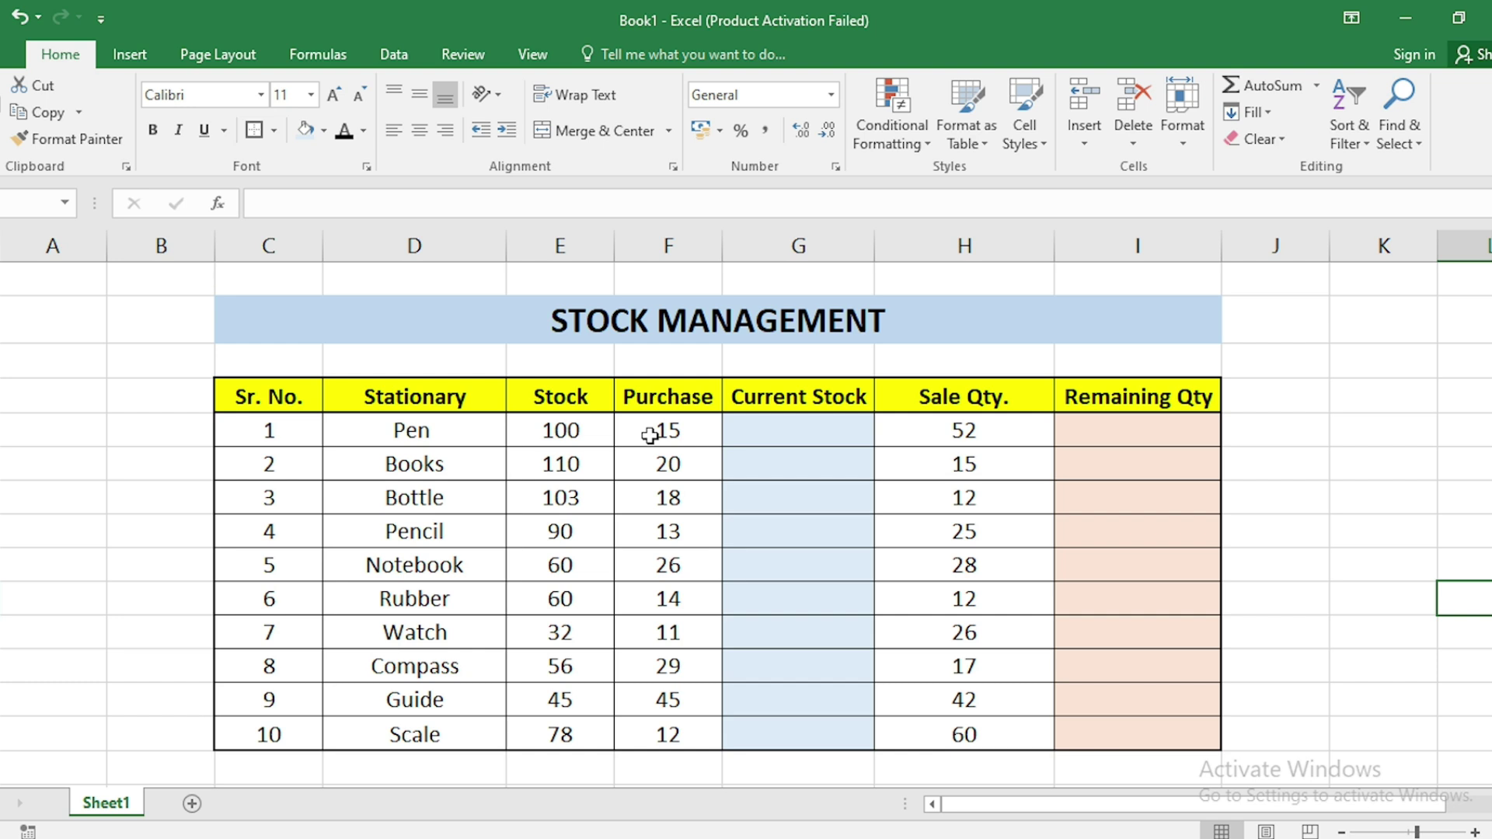
{"action": "left_click", "coordinate": [788, 435]}
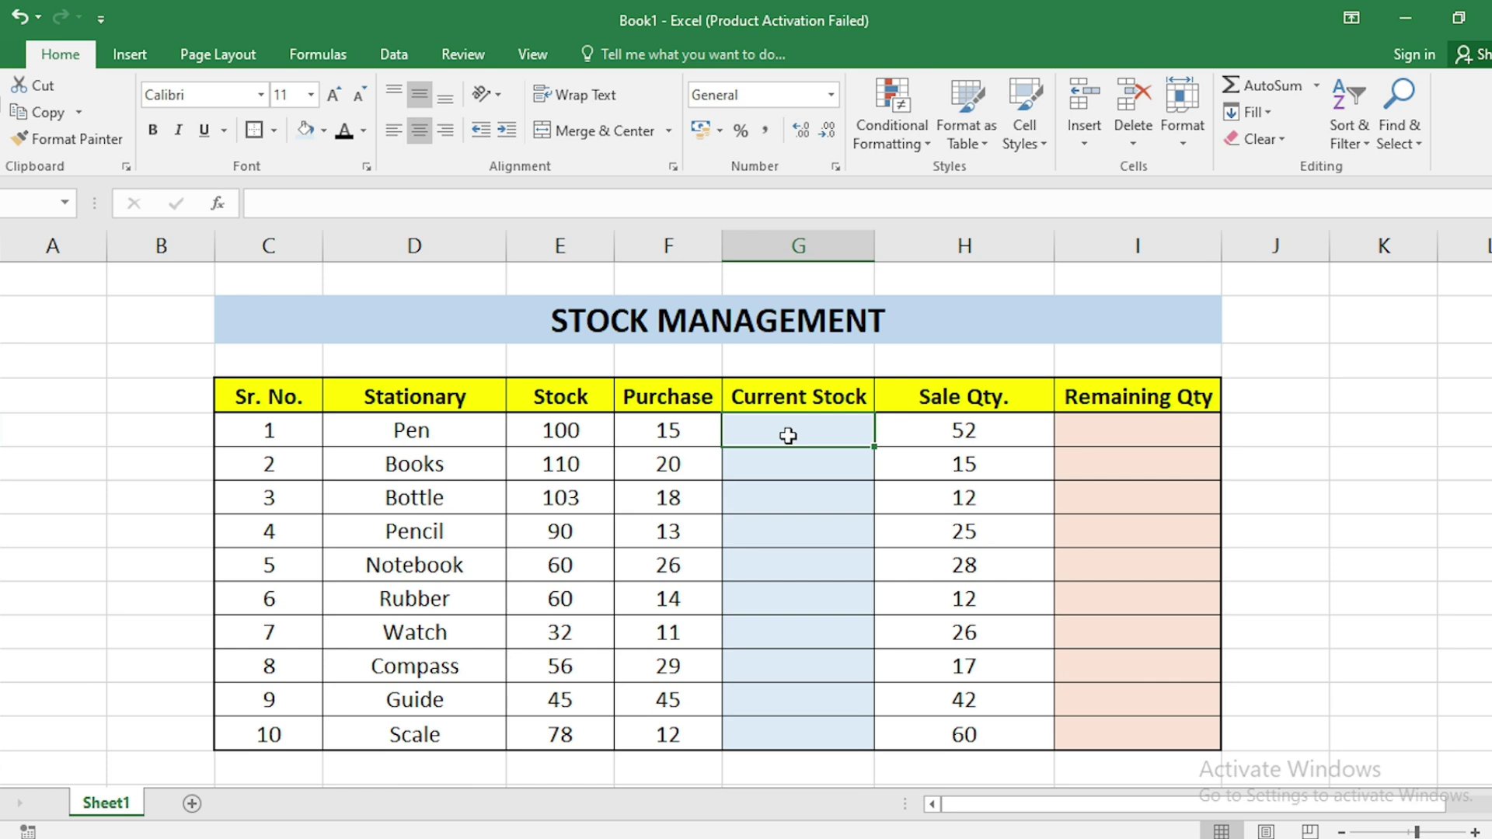
{"action": "type", "text": "="}
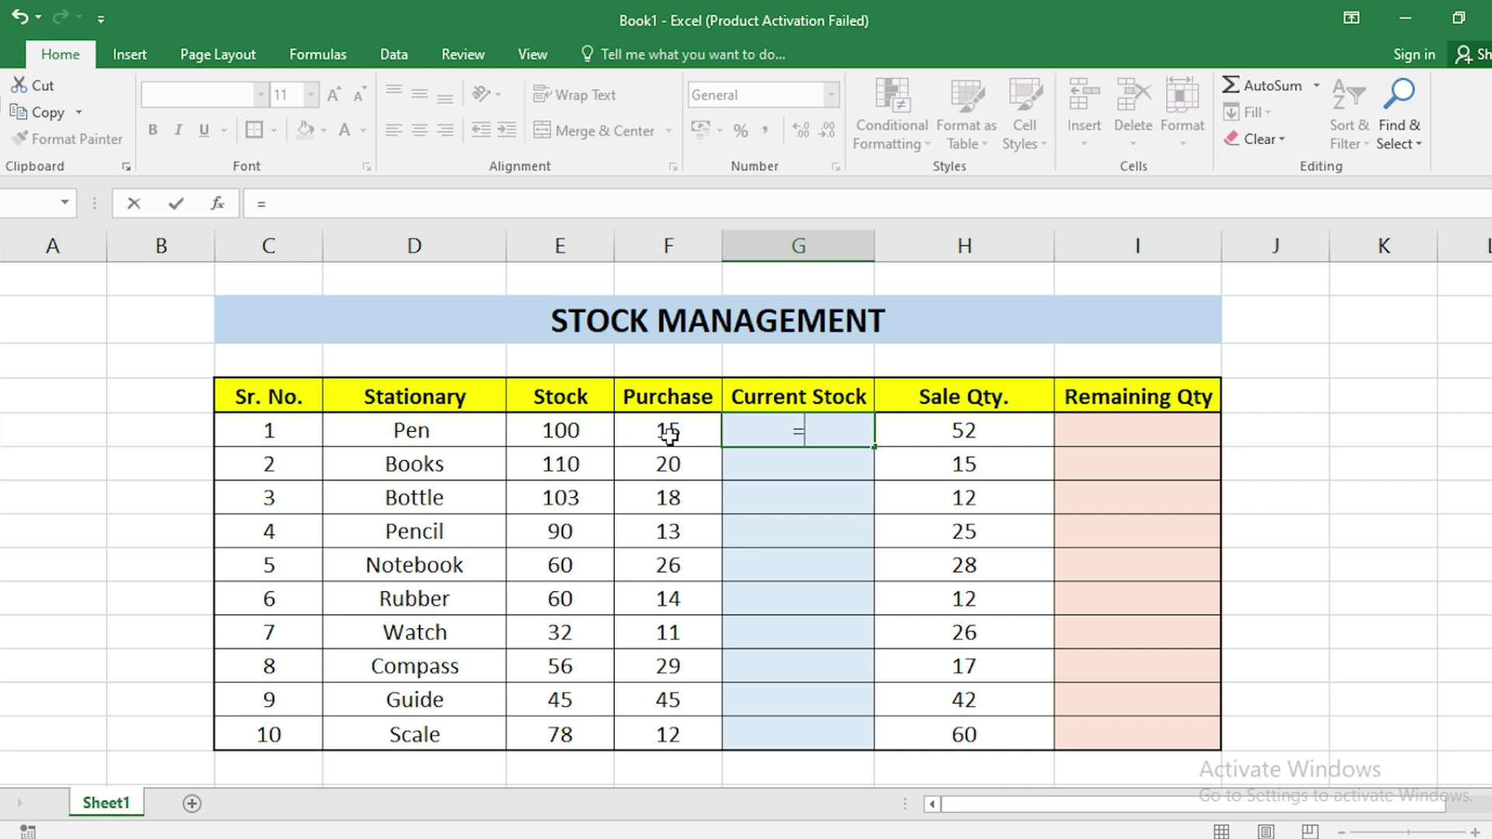
{"action": "left_click", "coordinate": [569, 435]}
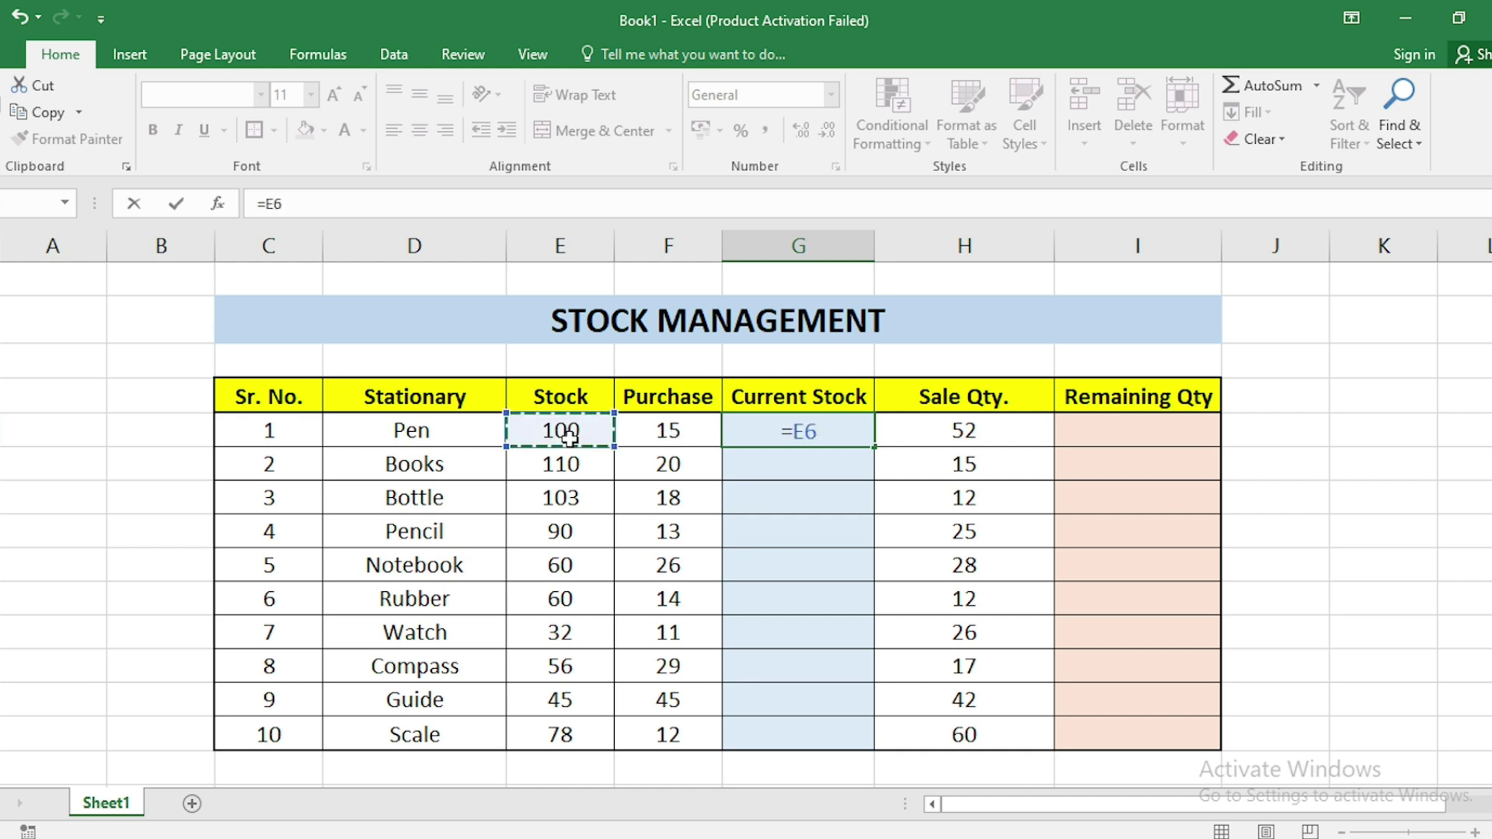
{"action": "type", "text": "+"}
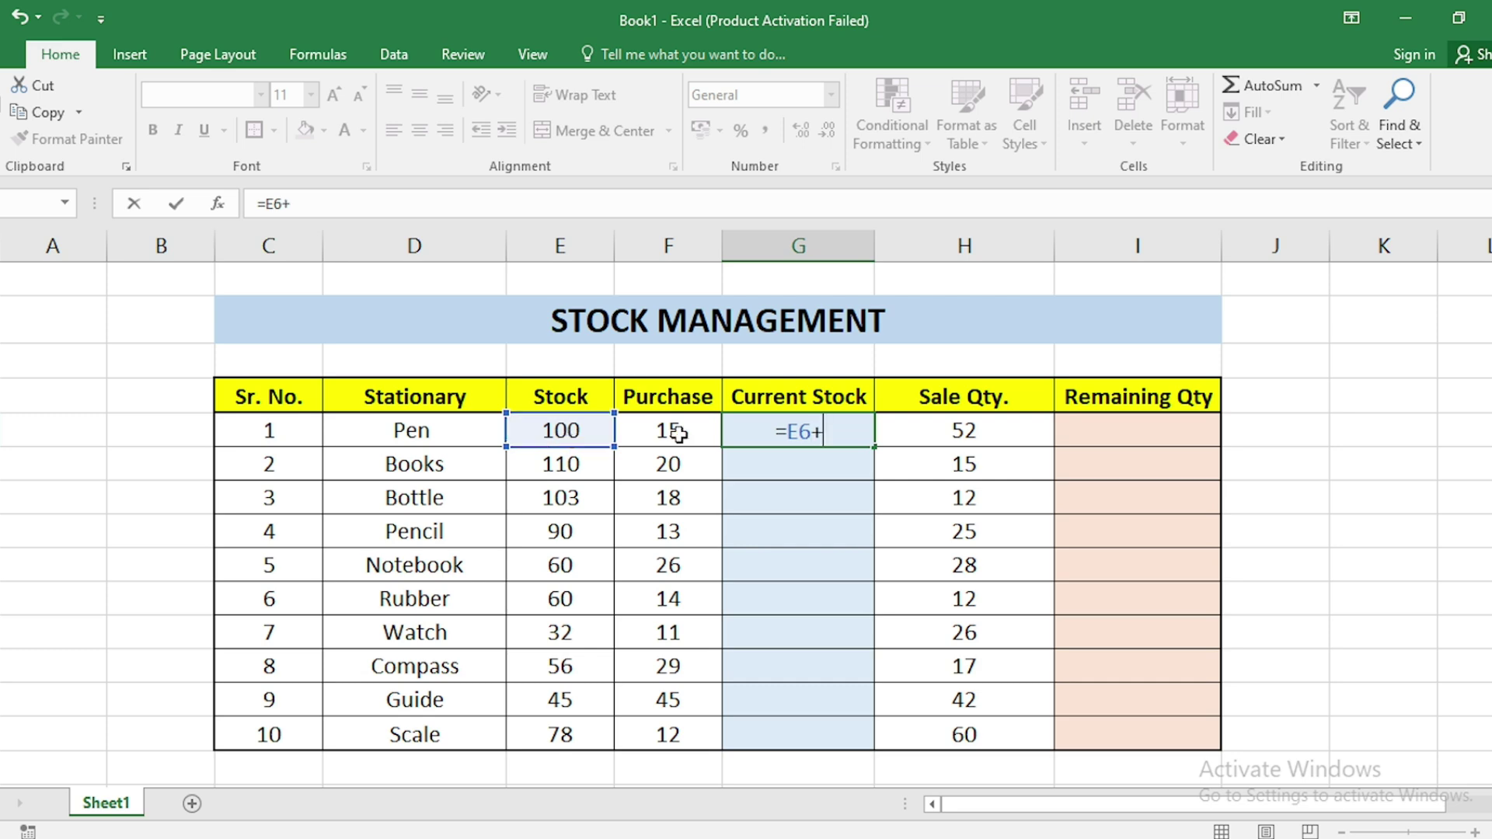
{"action": "left_click", "coordinate": [678, 433]}
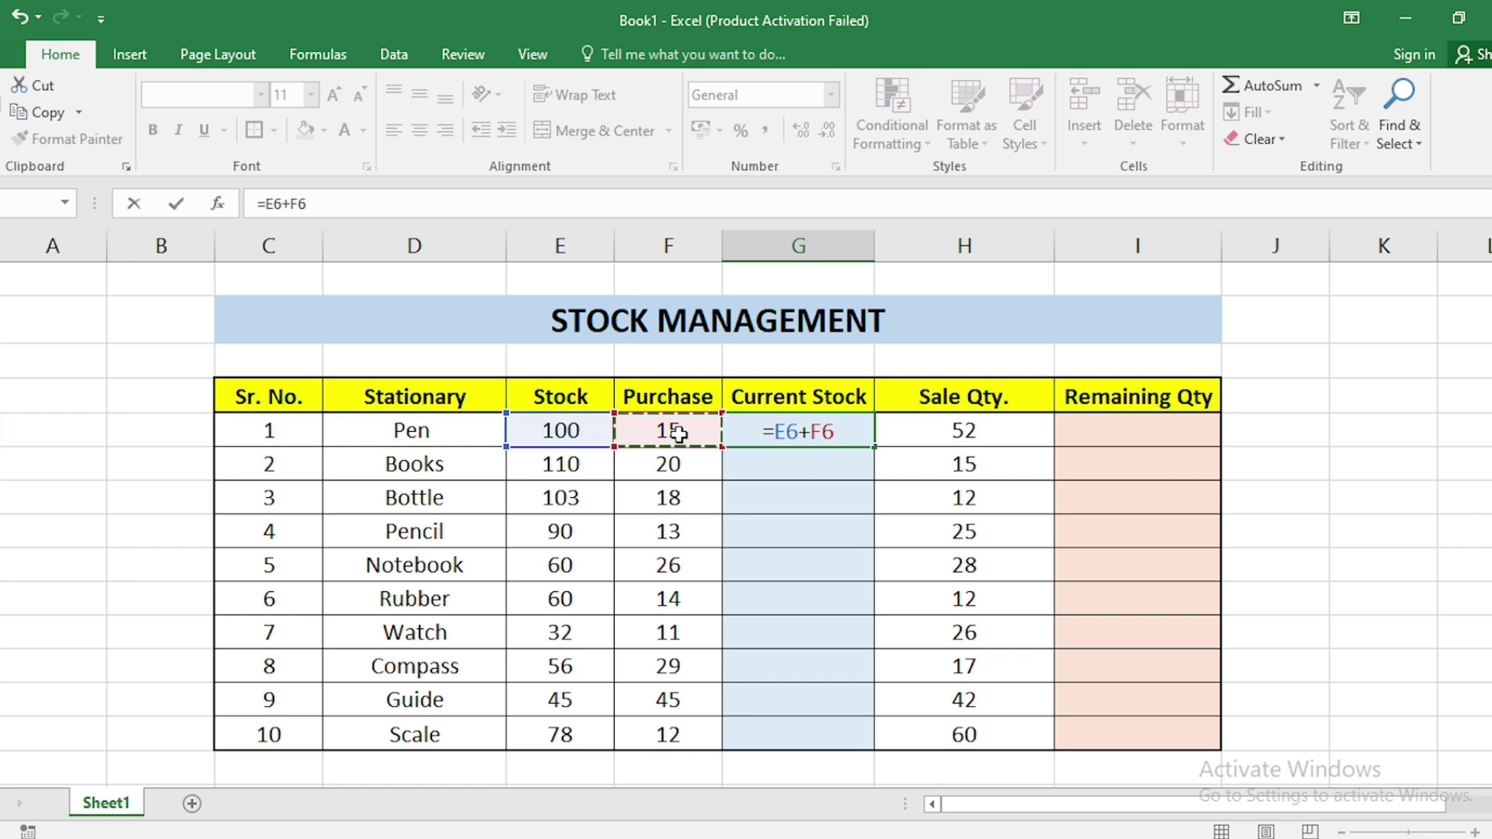
{"action": "key", "text": "Return"}
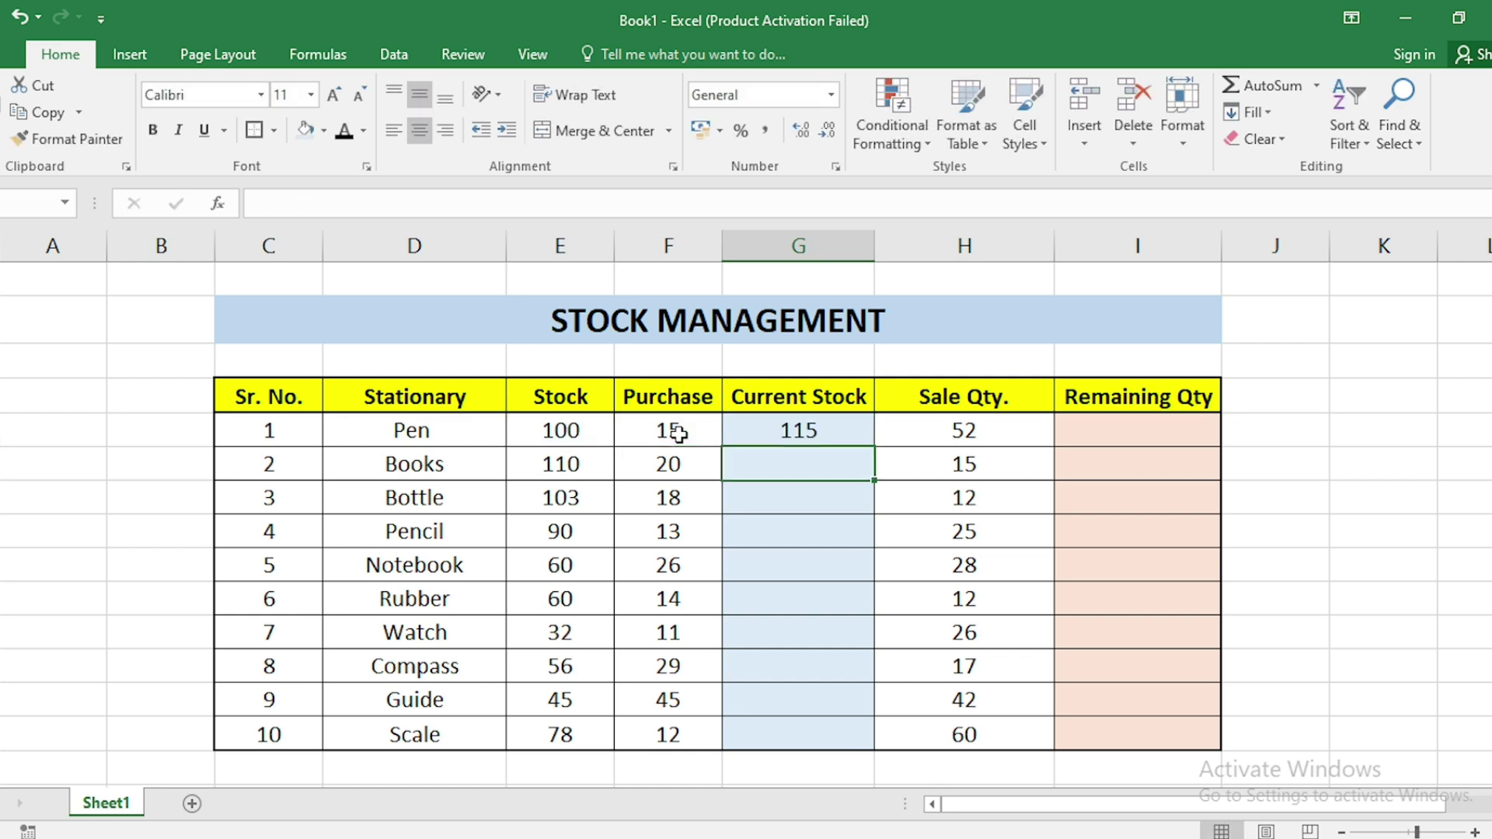
Fill the Current Stock formula from G6 down to G15, giving 130 for Books through 90 for Scale.
{"action": "left_click", "coordinate": [792, 432]}
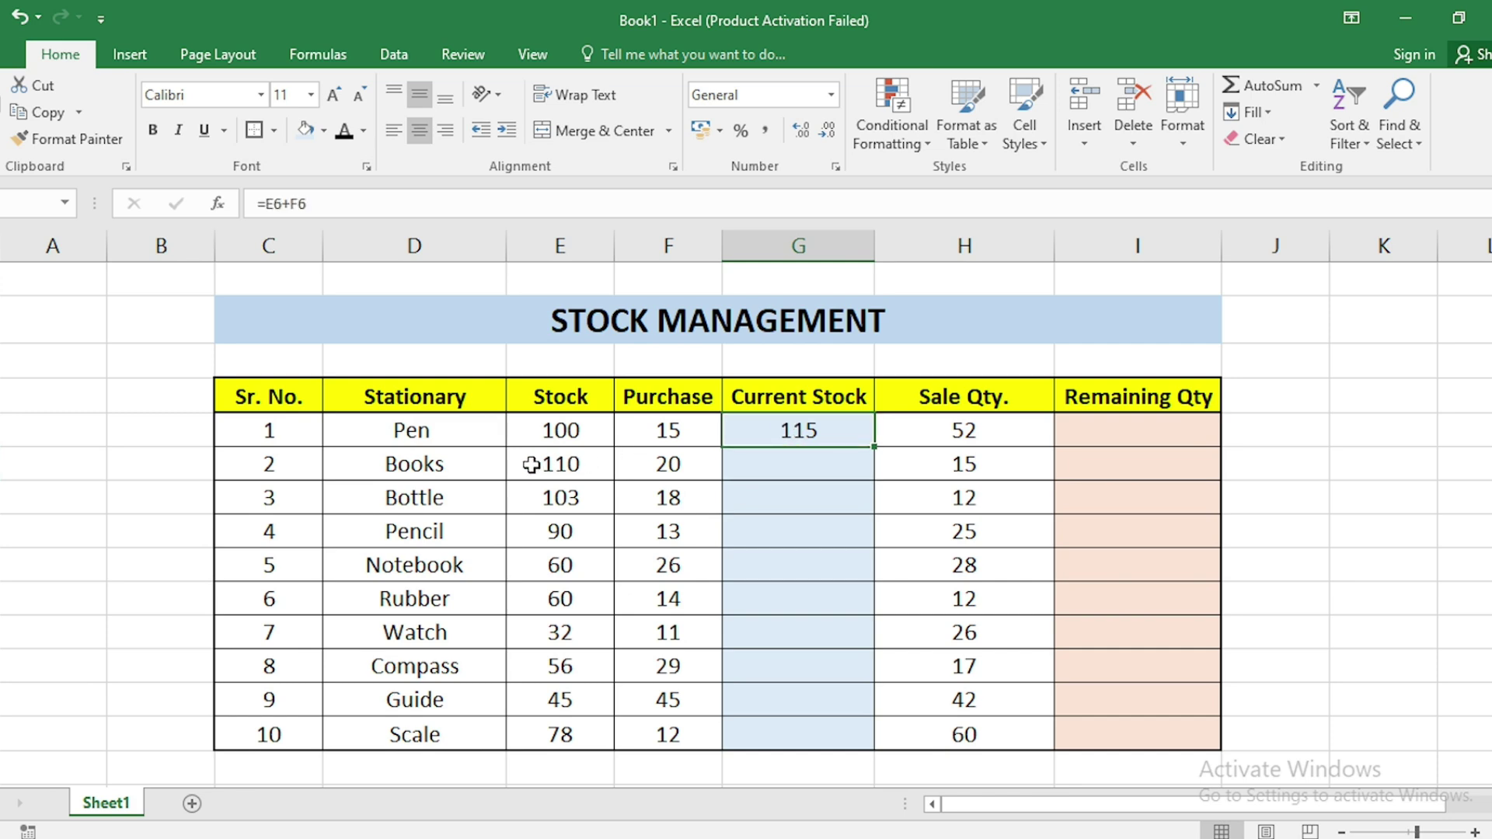
{"action": "left_click_drag", "start_coordinate": [873, 451], "coordinate": [872, 747]}
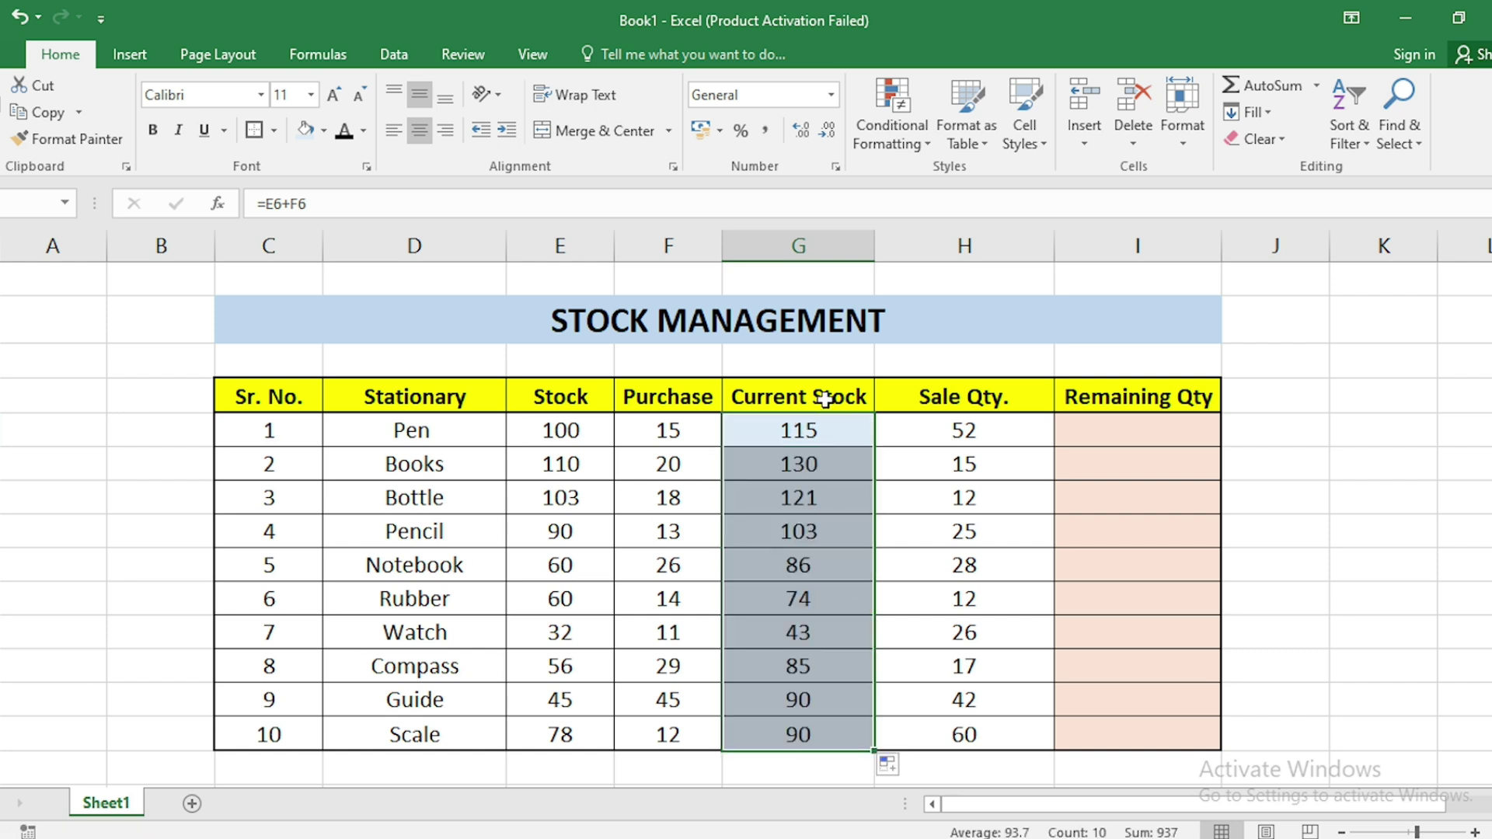
{"action": "left_click", "coordinate": [796, 442]}
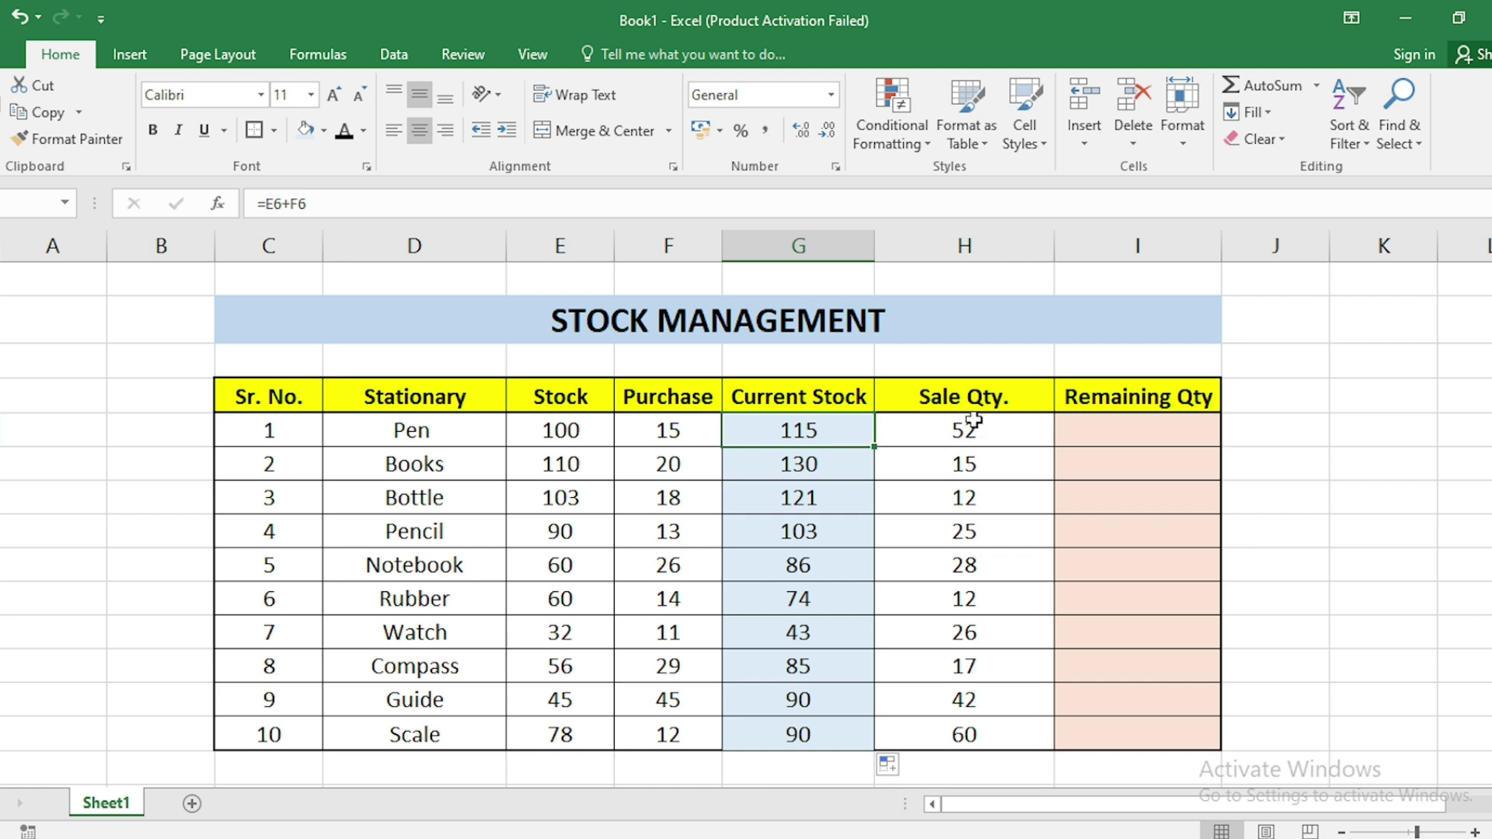
Enter =G6-H6 in Pen's Remaining Qty cell I6 so it shows 63.
{"action": "left_click", "coordinate": [1135, 430]}
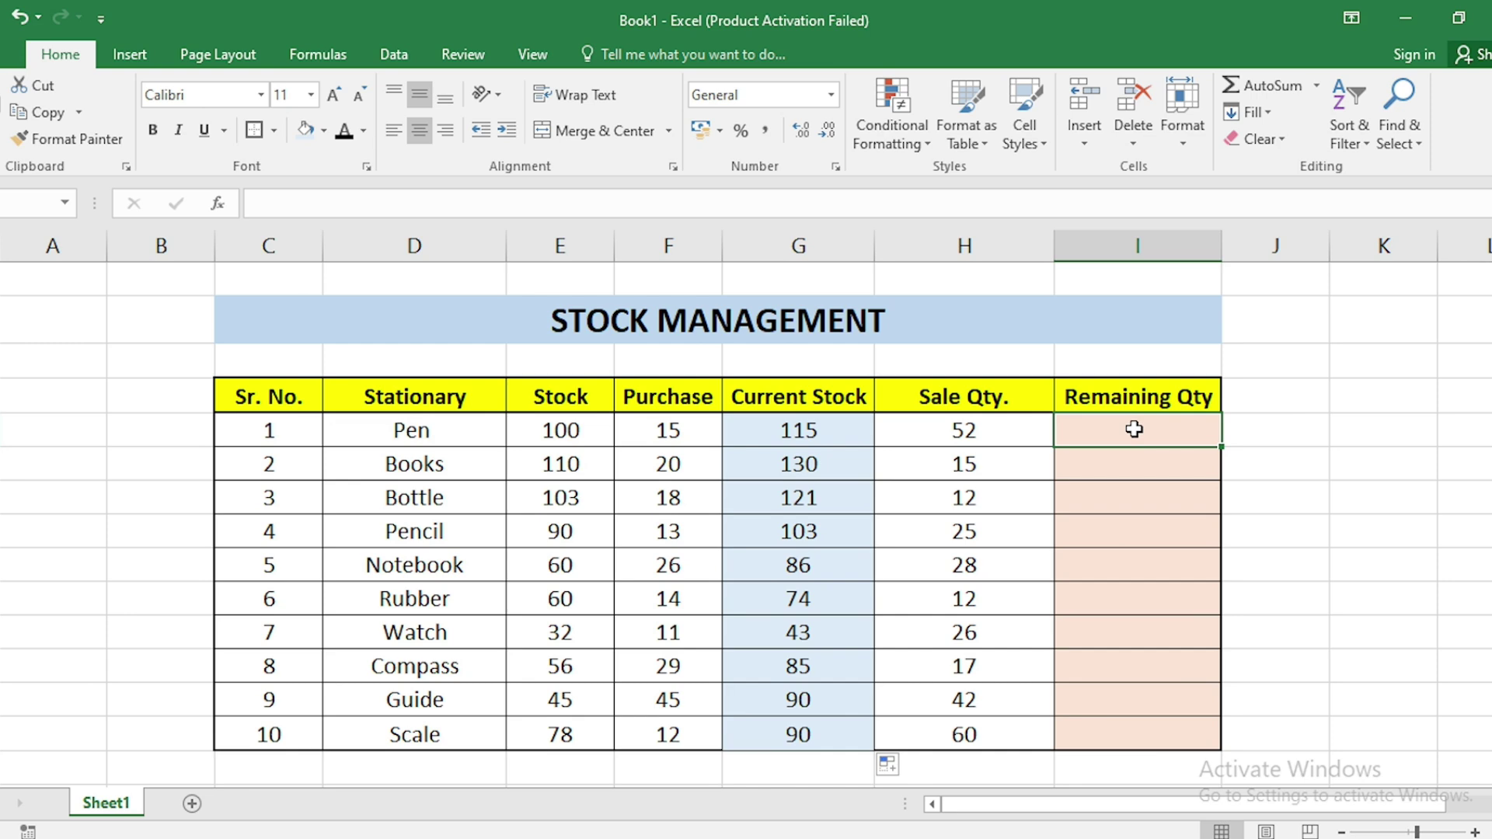
{"action": "type", "text": "="}
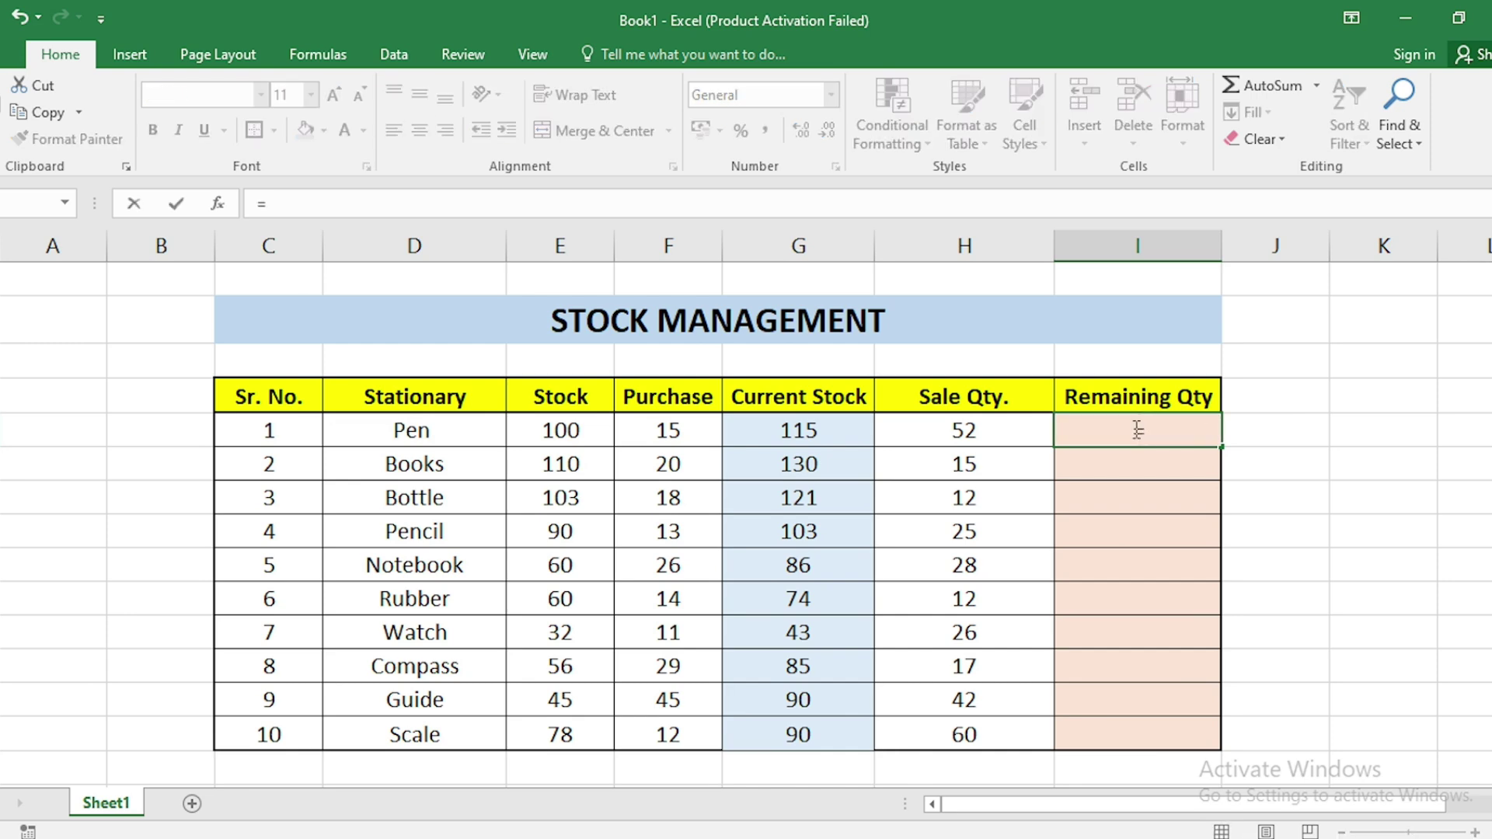
{"action": "left_click", "coordinate": [820, 432]}
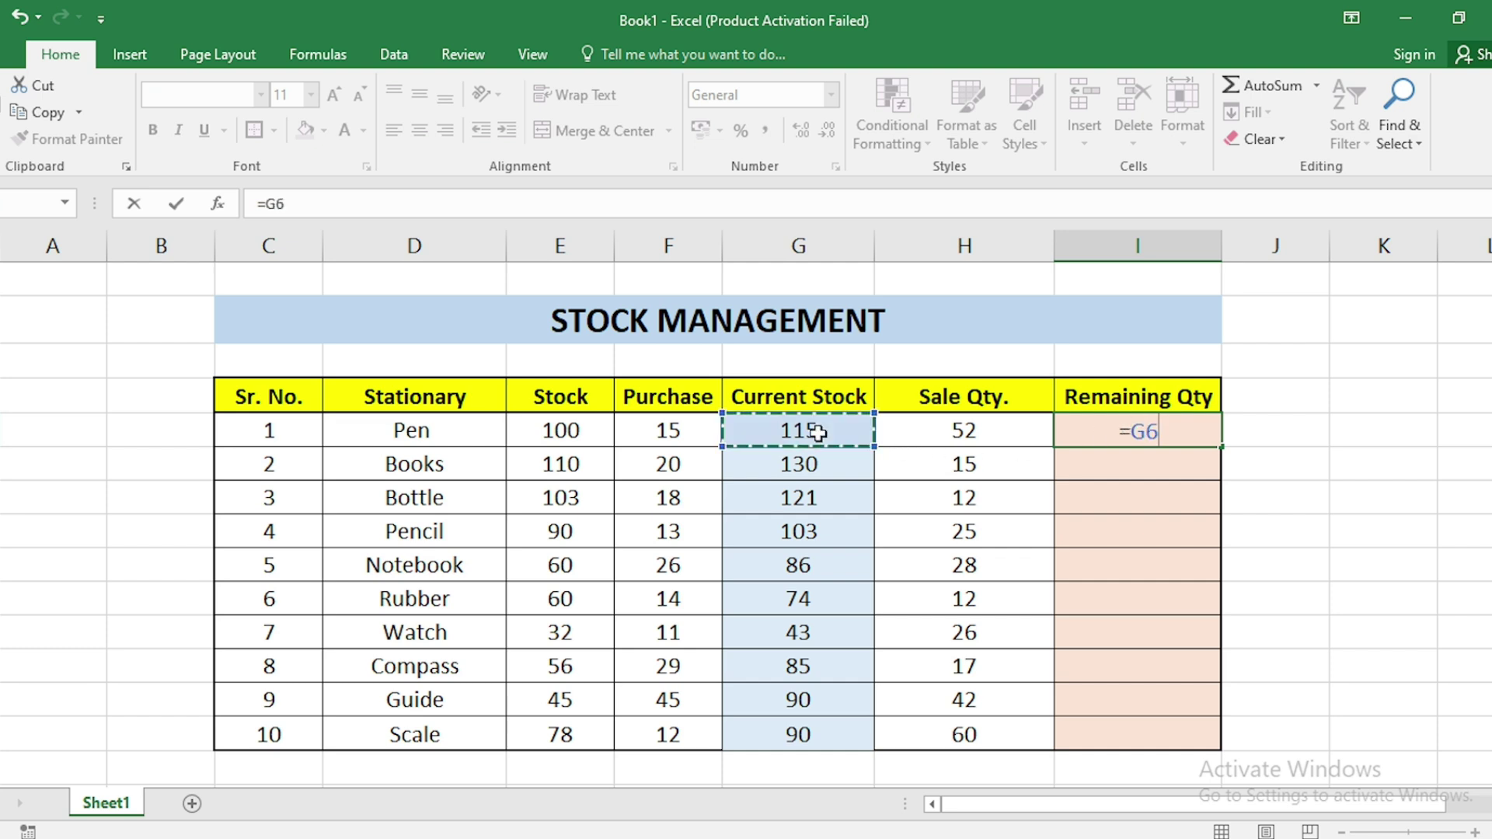
{"action": "type", "text": "-"}
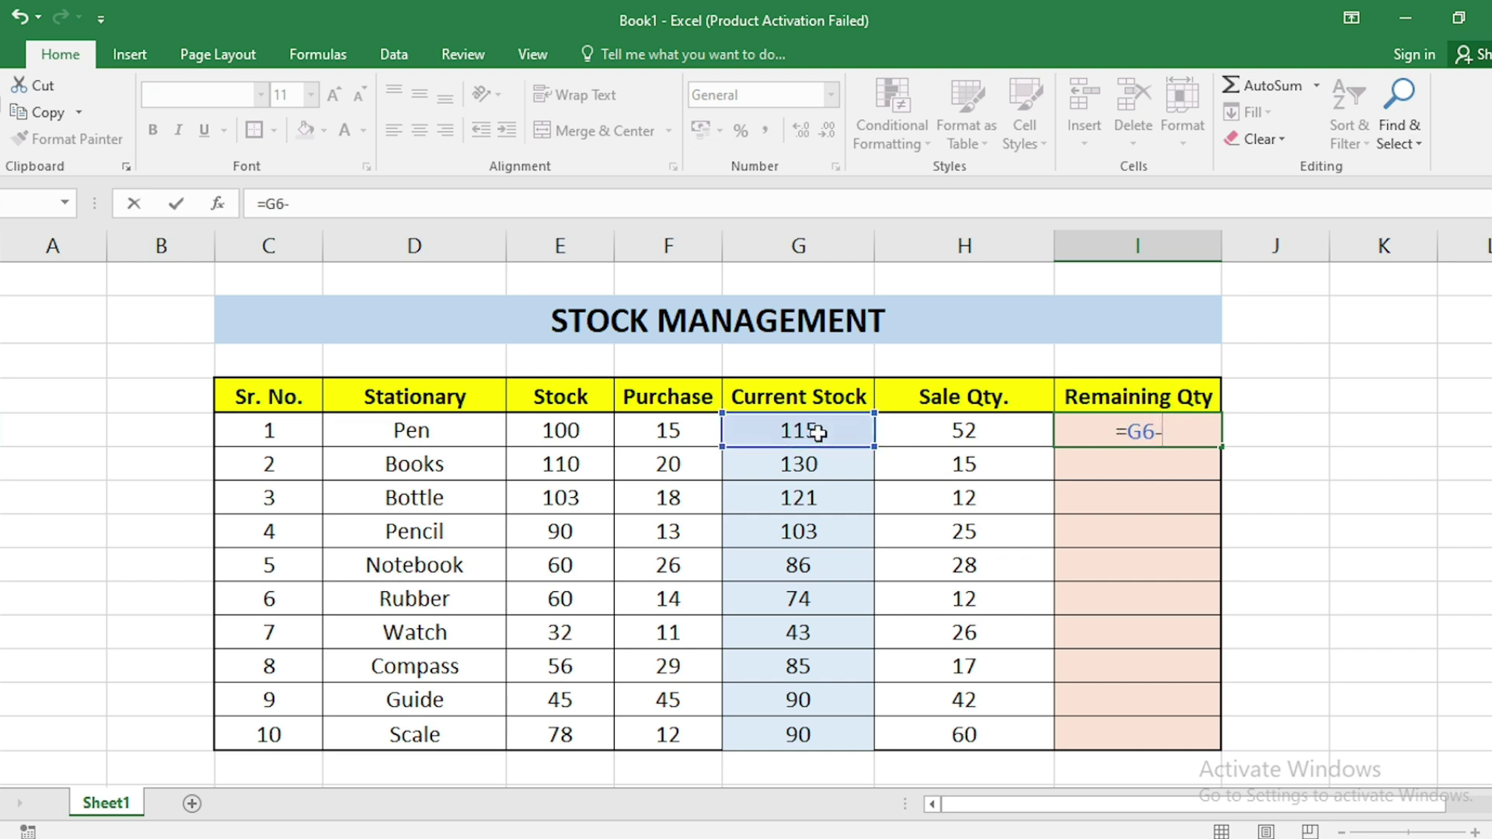
{"action": "left_click", "coordinate": [988, 436]}
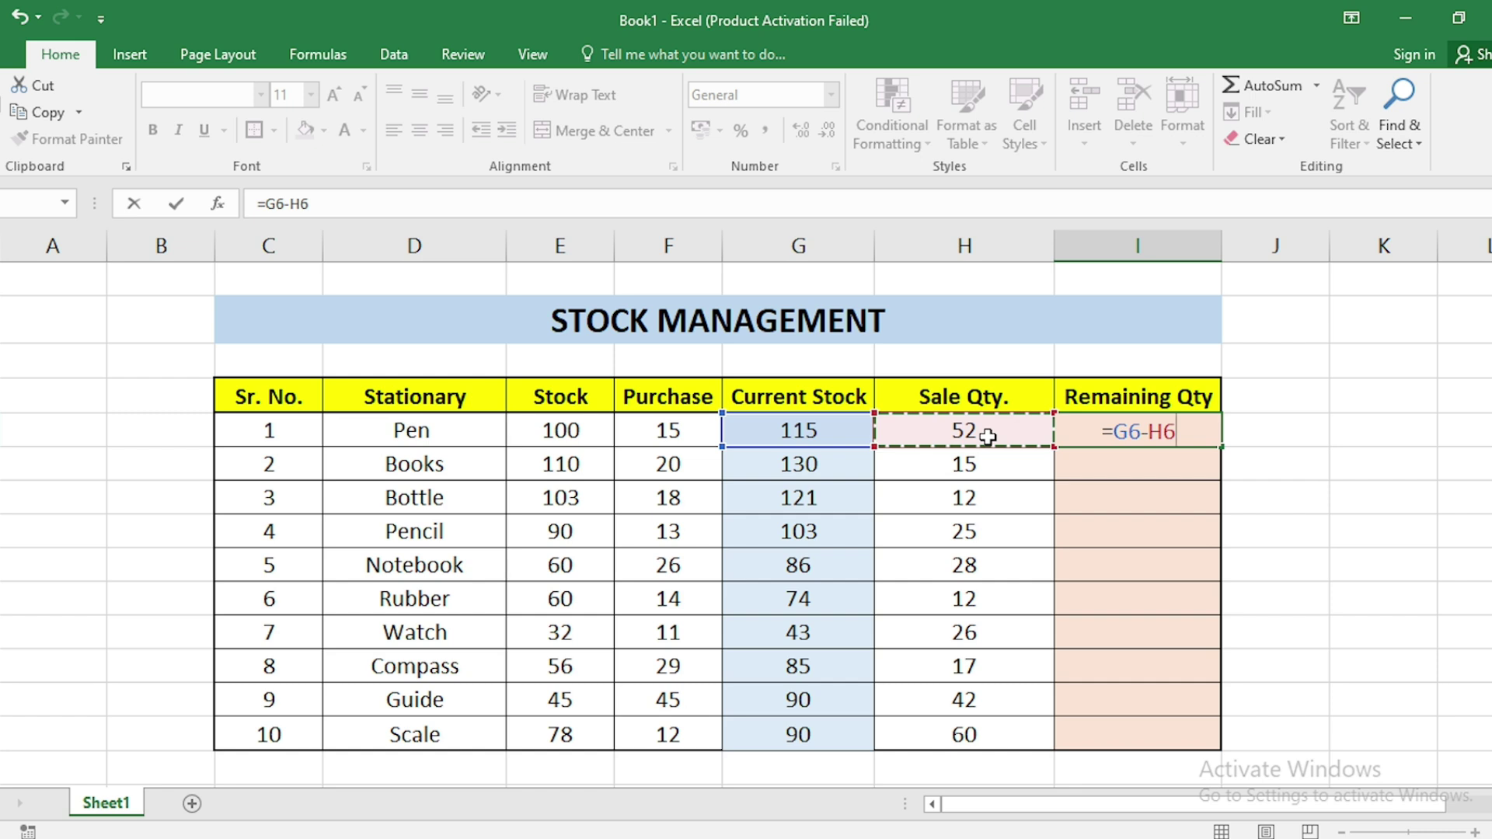
{"action": "key", "text": "Return"}
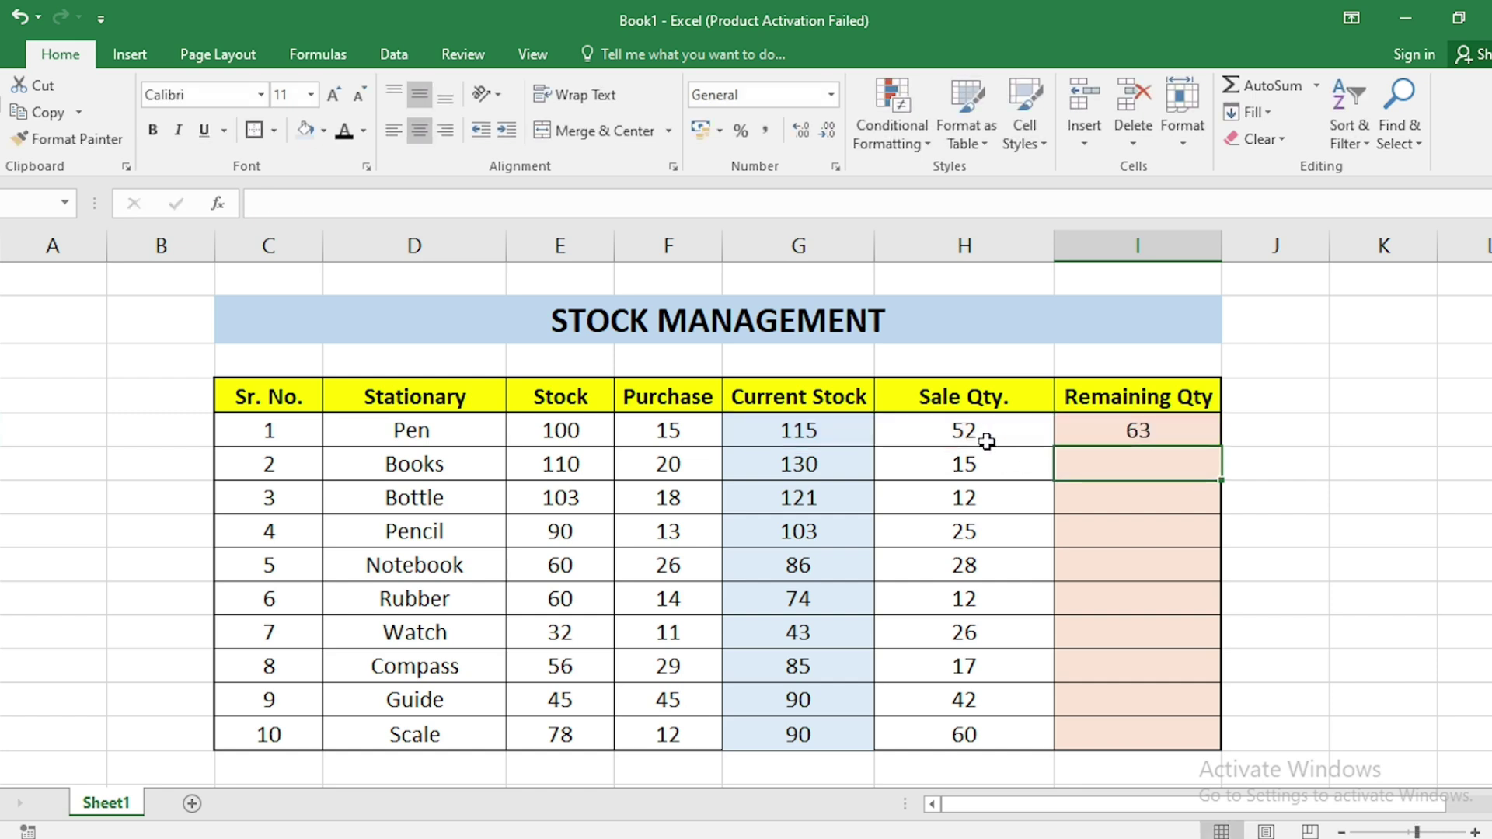
Fill the Remaining Qty formula from I6 down to I15, giving 63 for Pen through 30 for Scale.
{"action": "left_click", "coordinate": [1166, 429]}
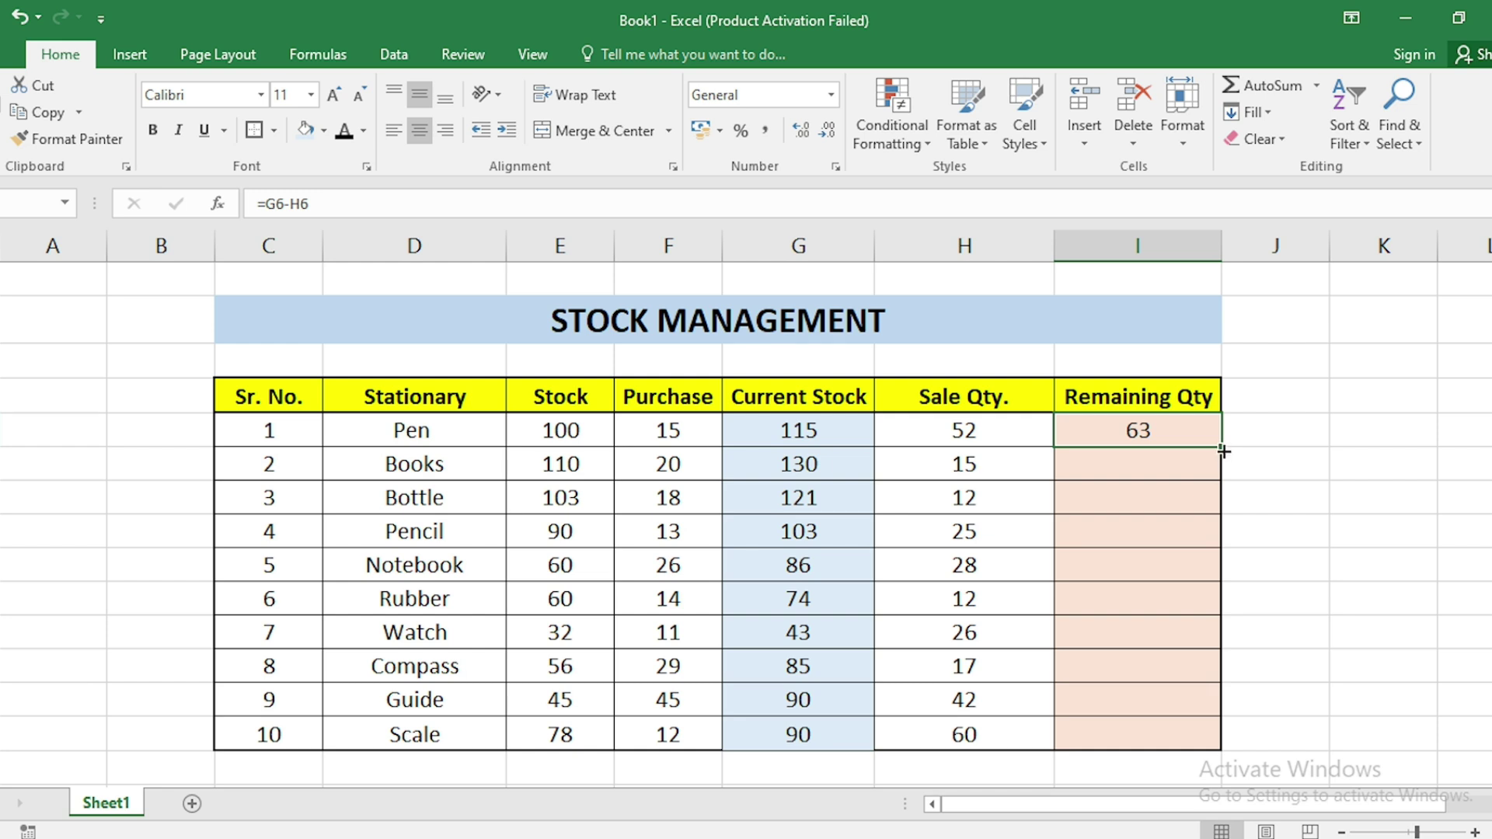
{"action": "left_click_drag", "start_coordinate": [1222, 450], "coordinate": [1212, 752]}
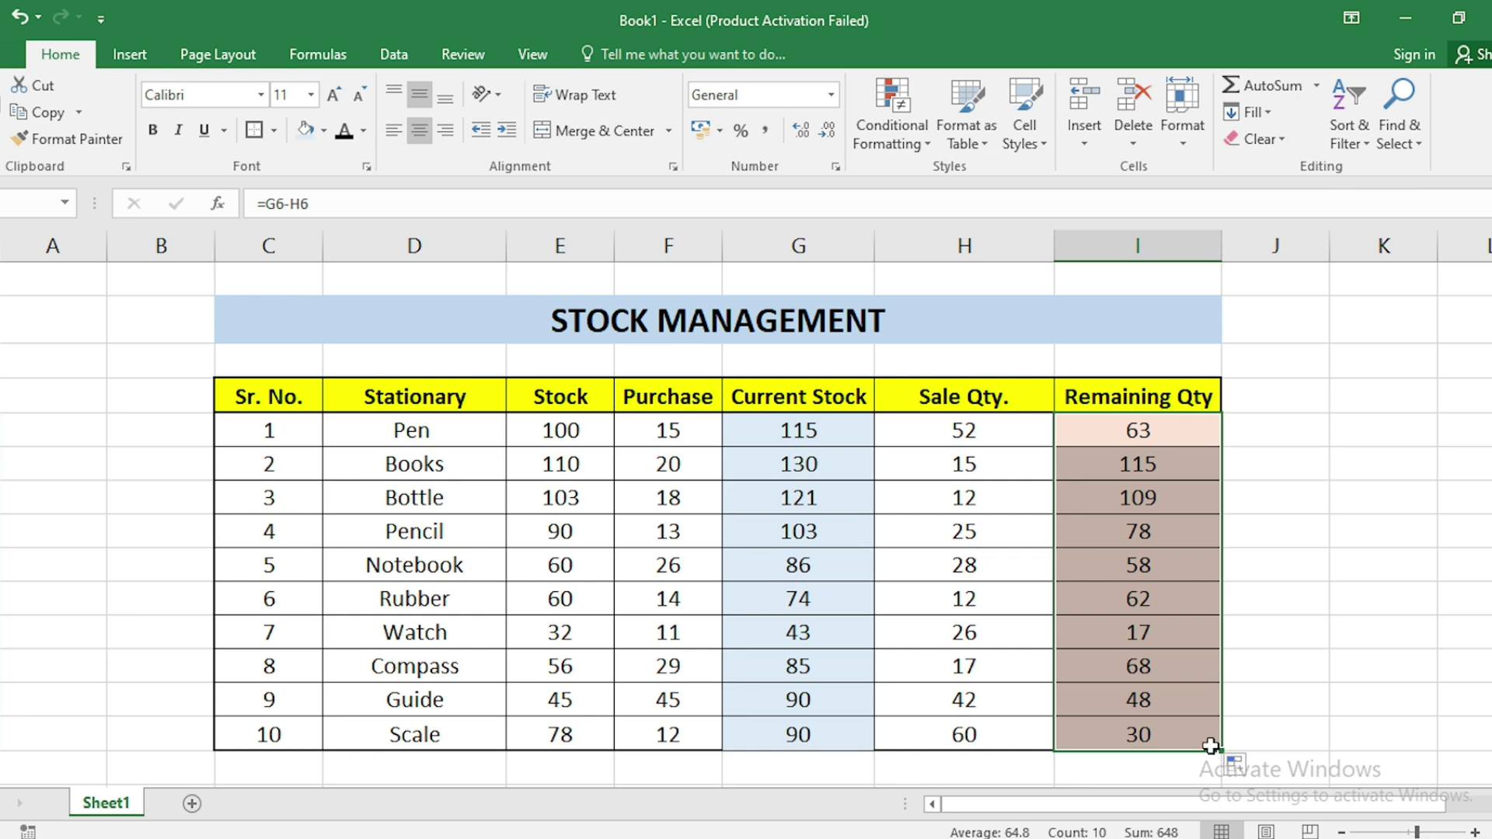
{"action": "left_click", "coordinate": [1358, 633]}
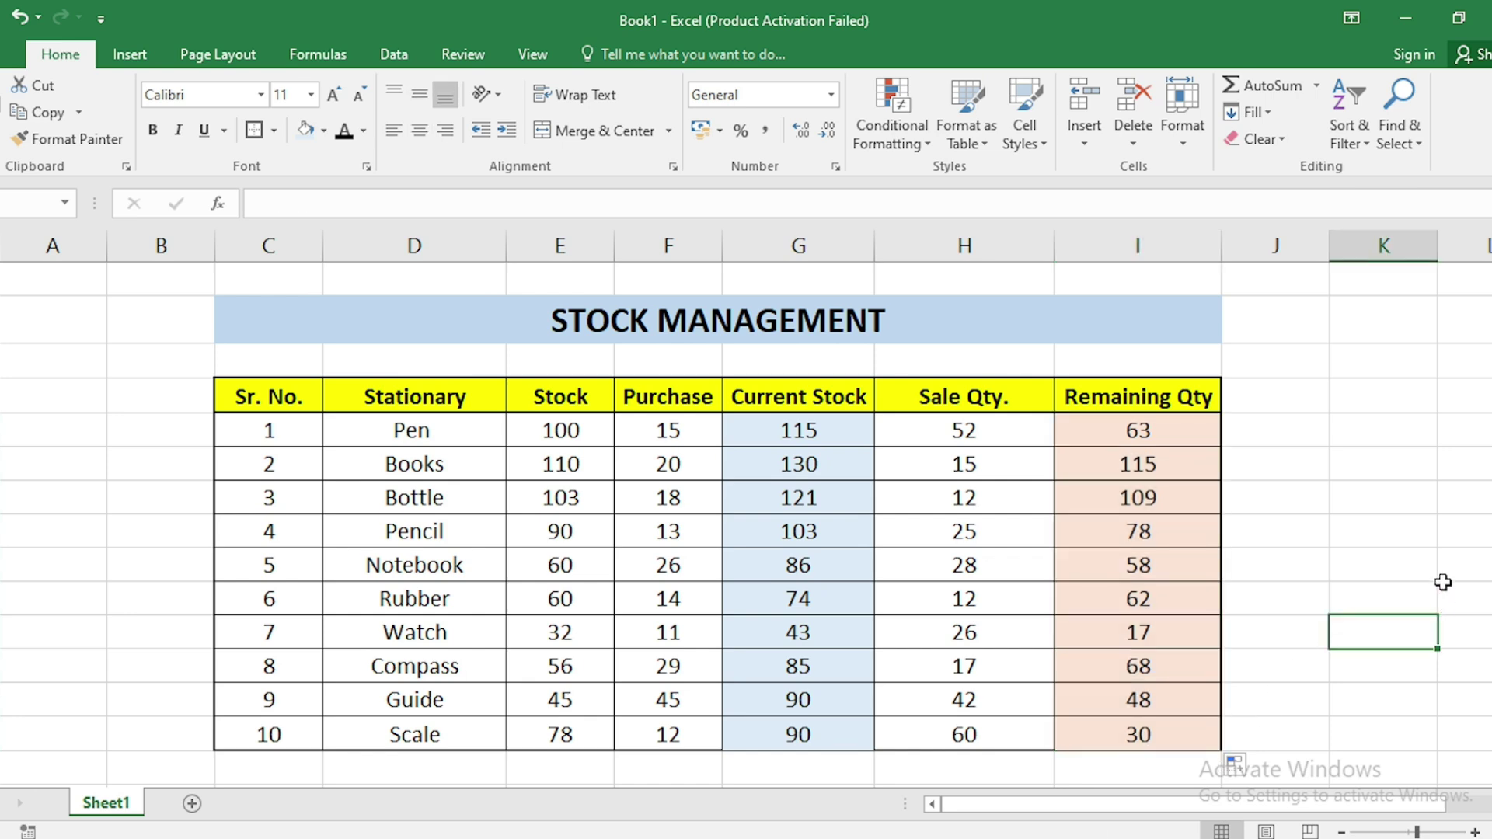